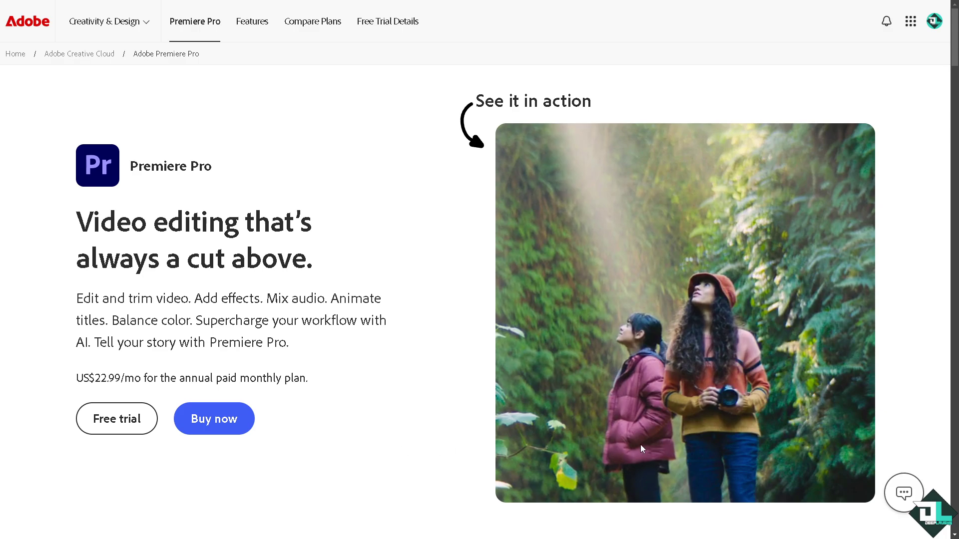
Replay the promo video, then compare the Individuals, Business and Students and teachers free-trial plans
left_click(664, 451)
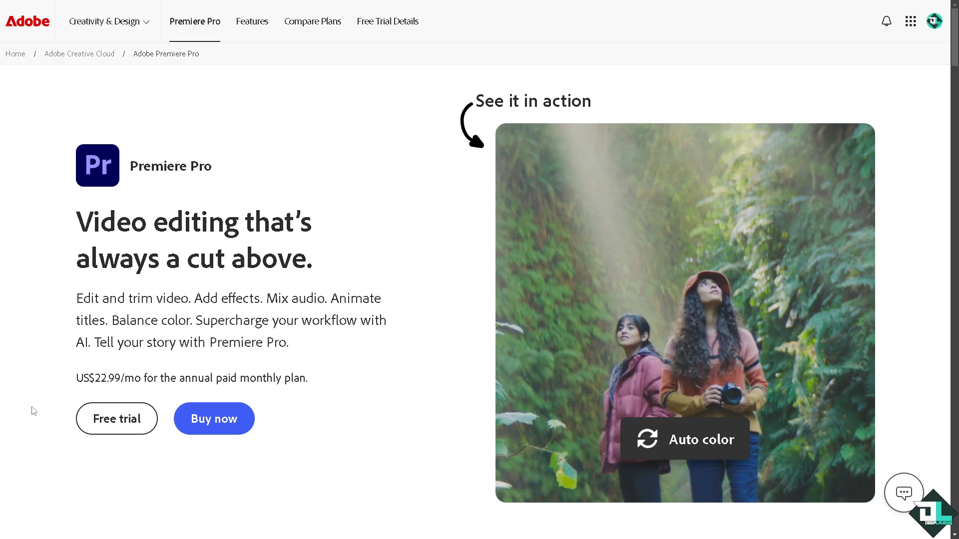
left_click(130, 421)
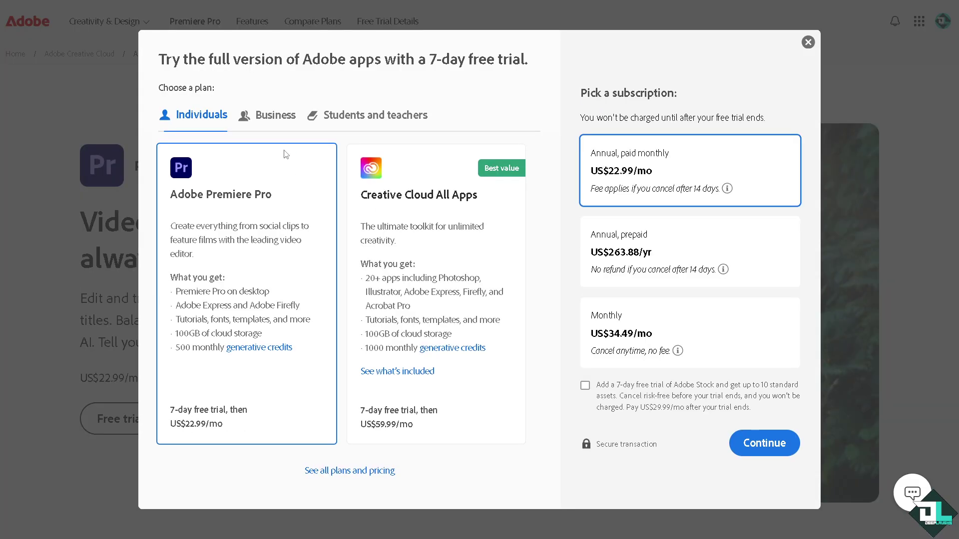
left_click(269, 116)
left_click(376, 144)
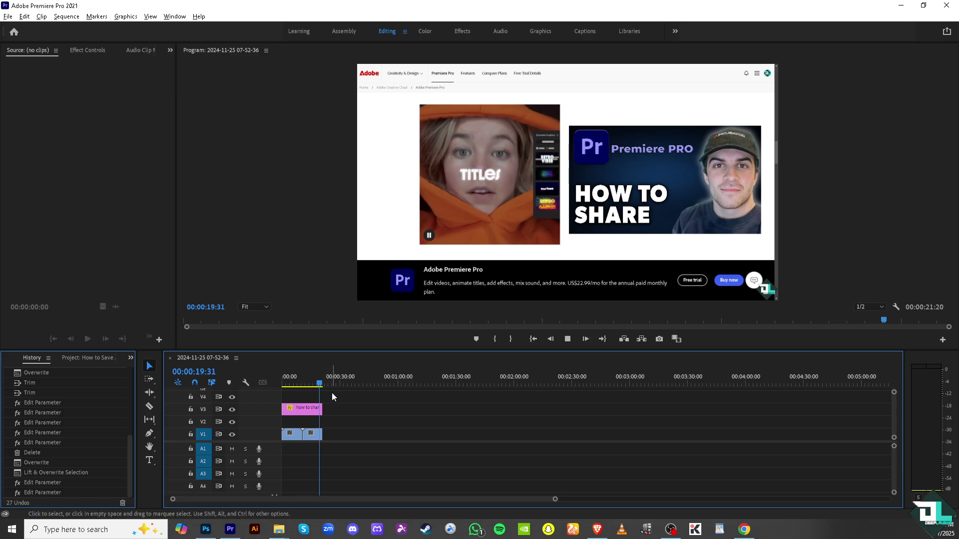
key("space")
key("Home")
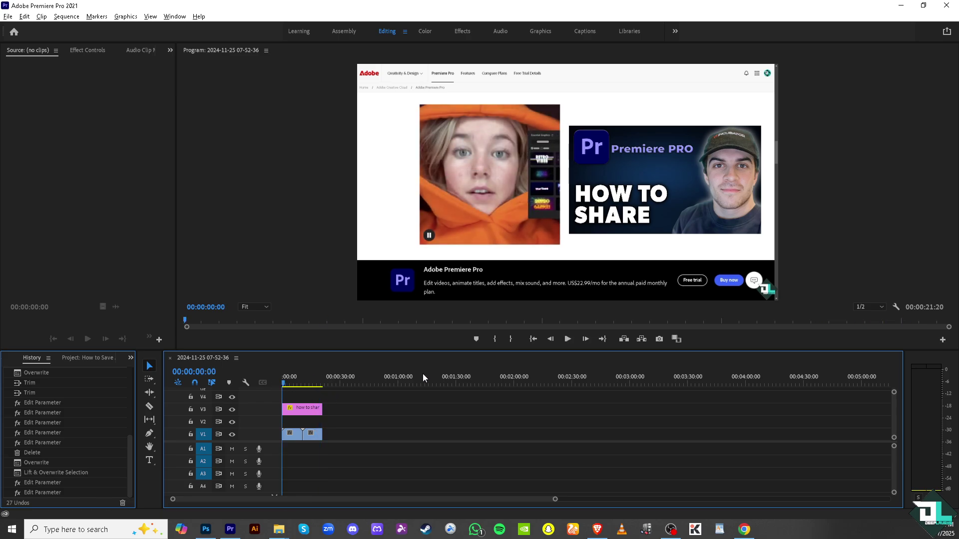
left_click(568, 340)
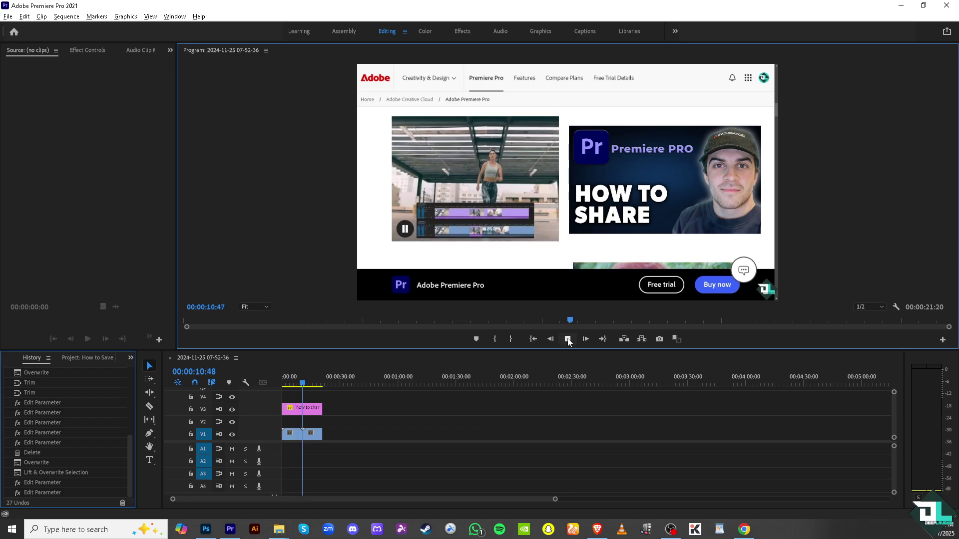
left_click(568, 339)
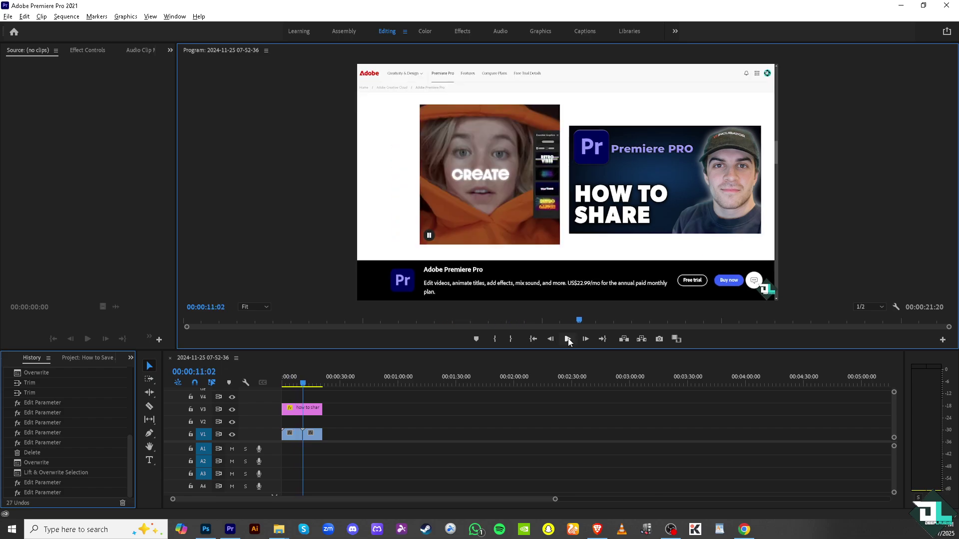
In Project Manager, choose Consolidate and Transcode with Individual Clips and DNxHR/DNxHD MXF OP1a format
left_click(8, 18)
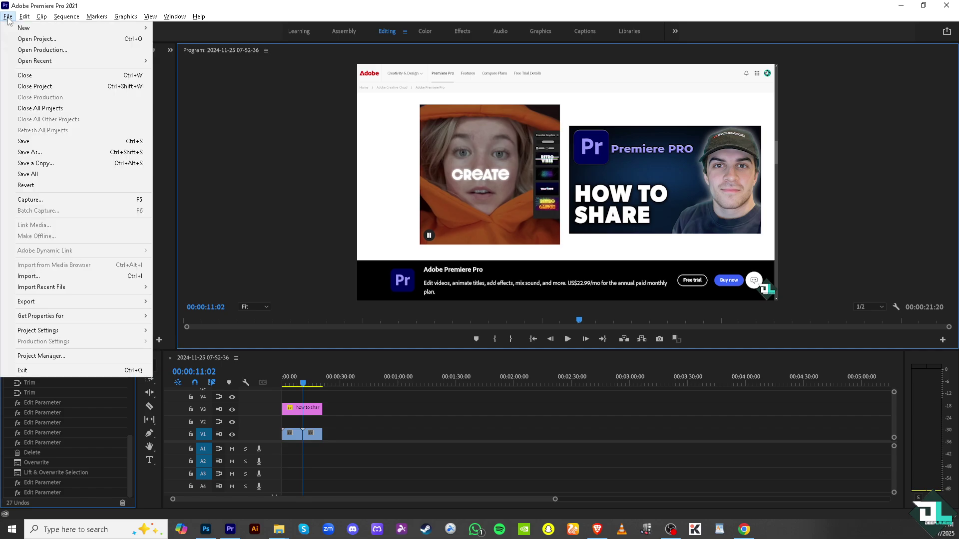
left_click(91, 358)
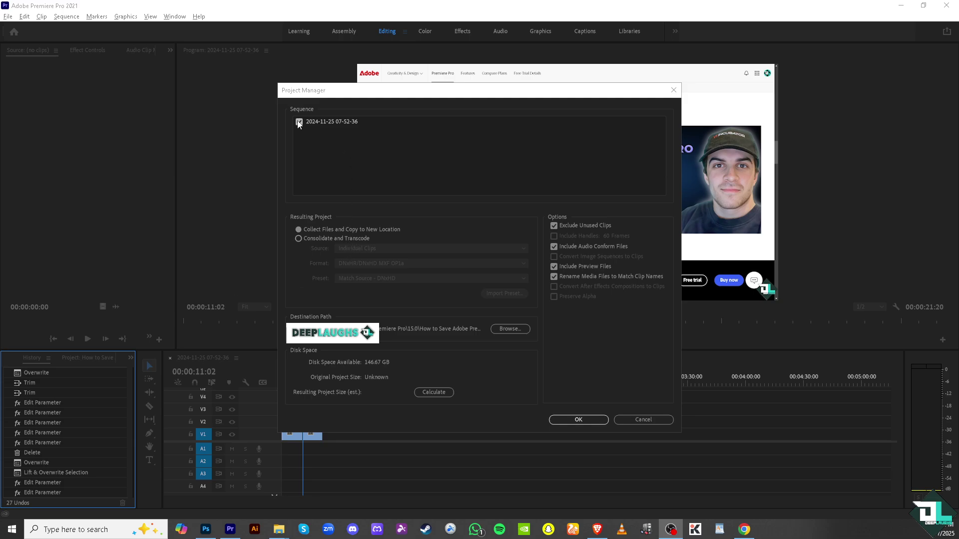
left_click(299, 238)
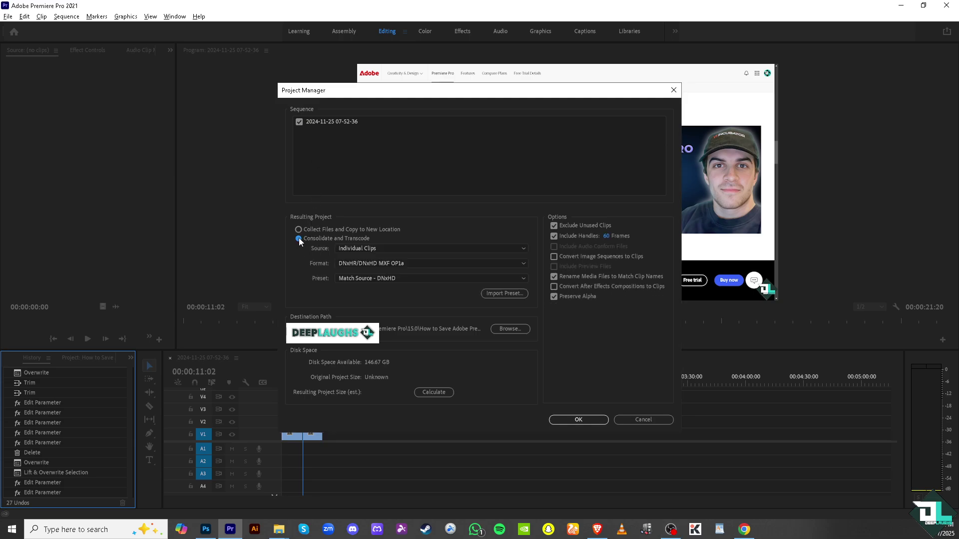
left_click(448, 249)
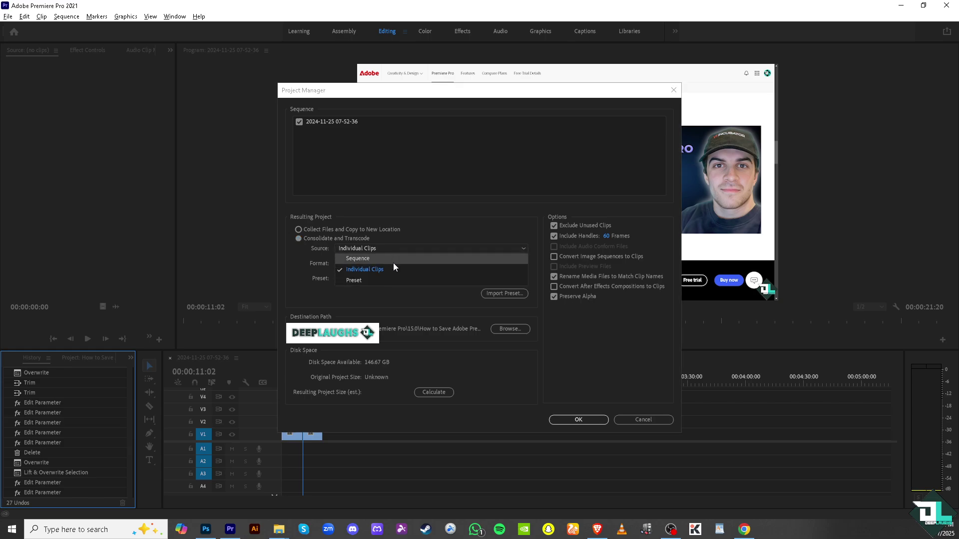
left_click(386, 302)
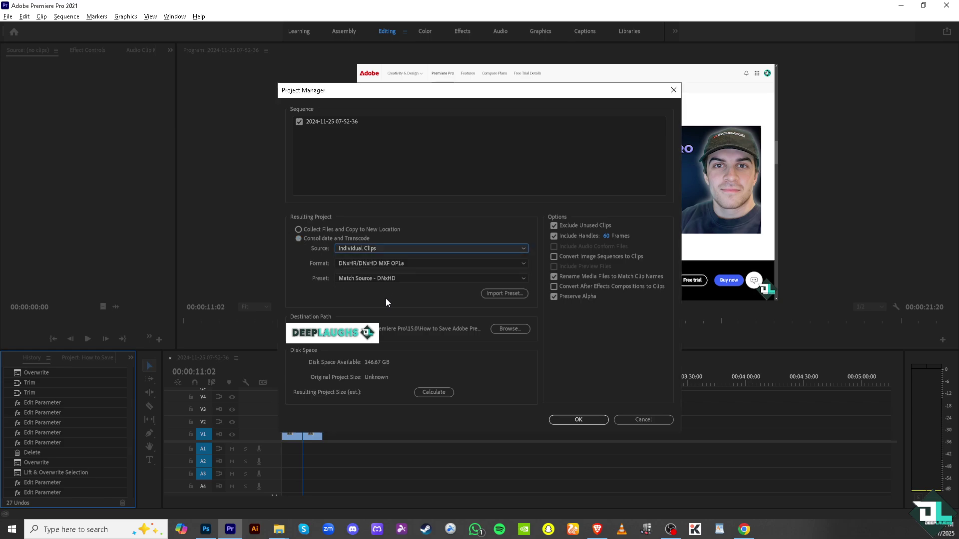
left_click(394, 263)
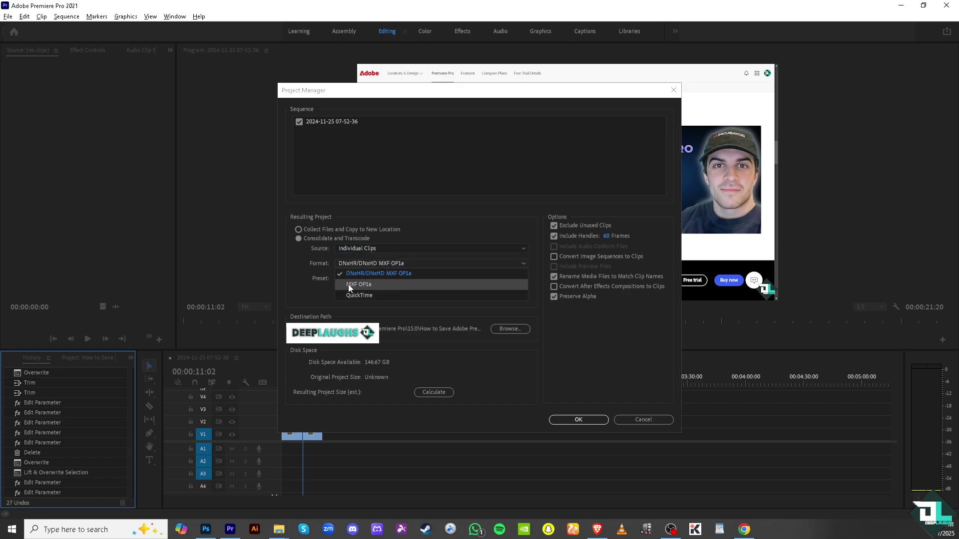
left_click(306, 292)
left_click(403, 279)
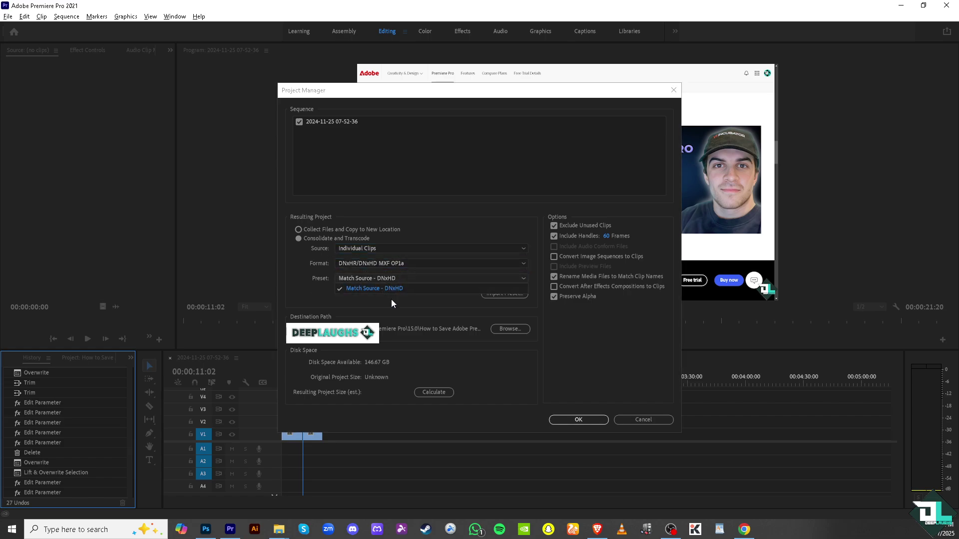
Keep the Match Source - DNxHD preset, enable converting image sequences, and calculate the project size
left_click(391, 298)
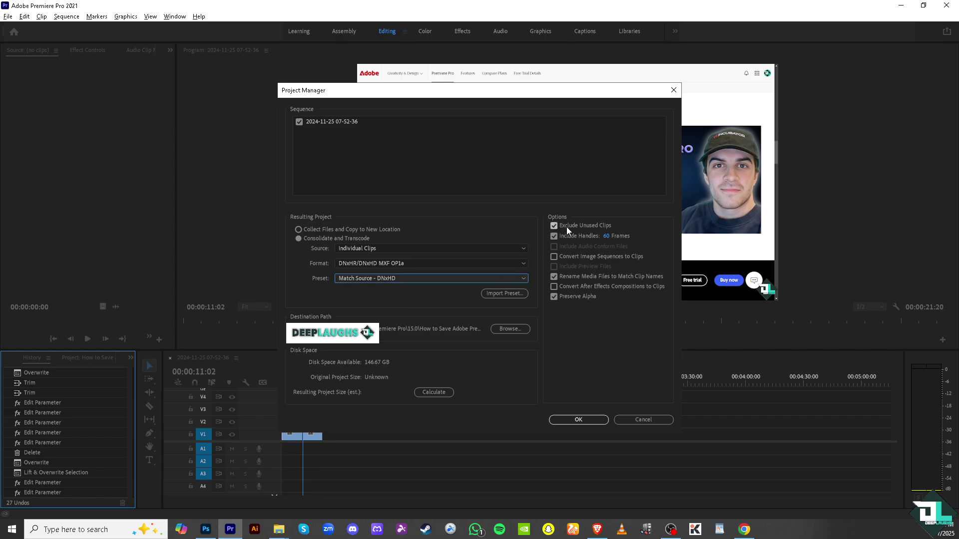
left_click(555, 256)
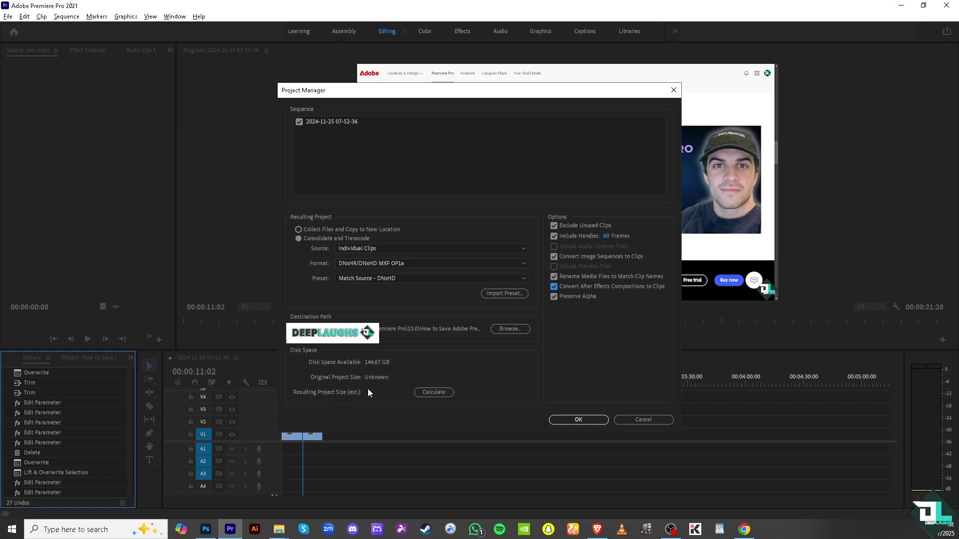
left_click(432, 393)
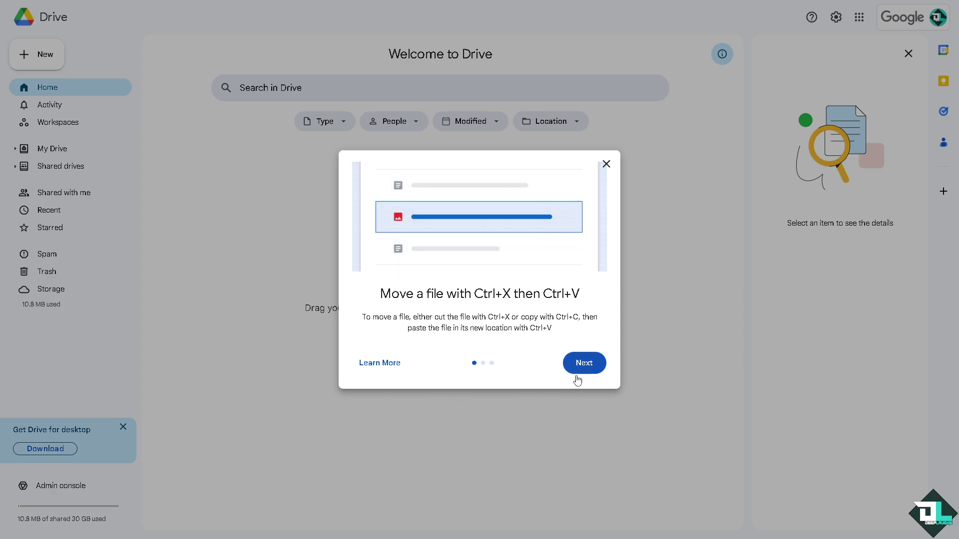
Step through and close the Google Drive welcome tour
left_click(594, 369)
left_click(594, 370)
left_click(590, 372)
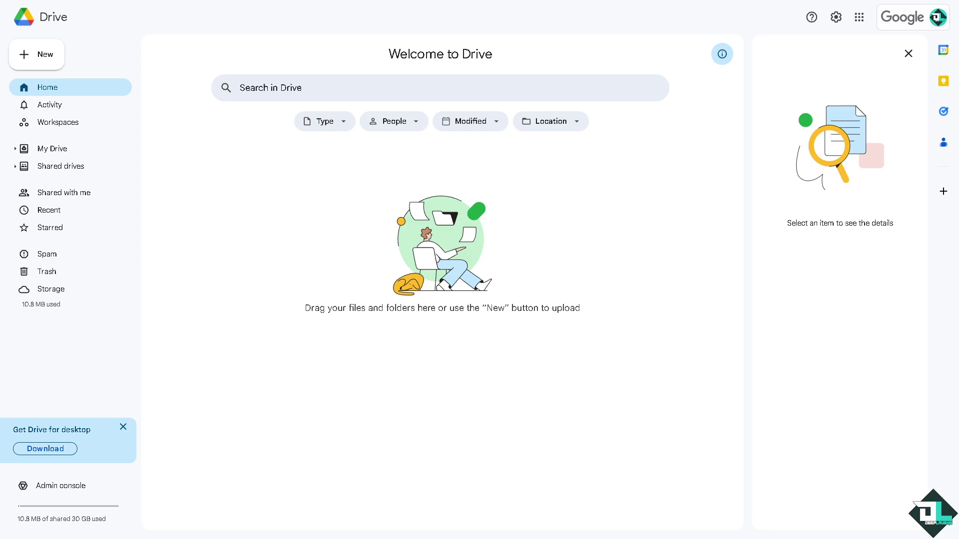
Drag the 'How to Share Adobe Premiere Pro Project' folder into My Drive to upload it
left_click_drag(242, 295, 361, 317)
left_click(52, 105)
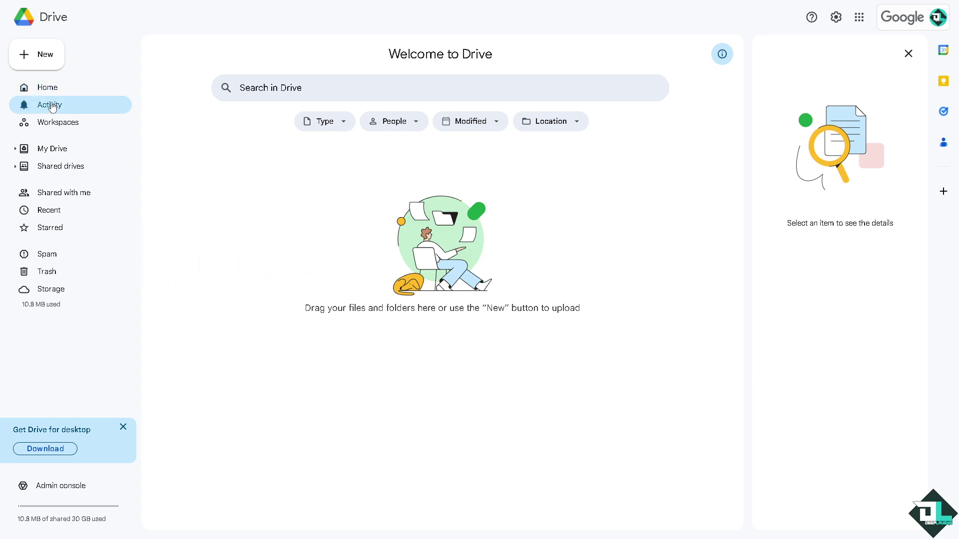
left_click(52, 148)
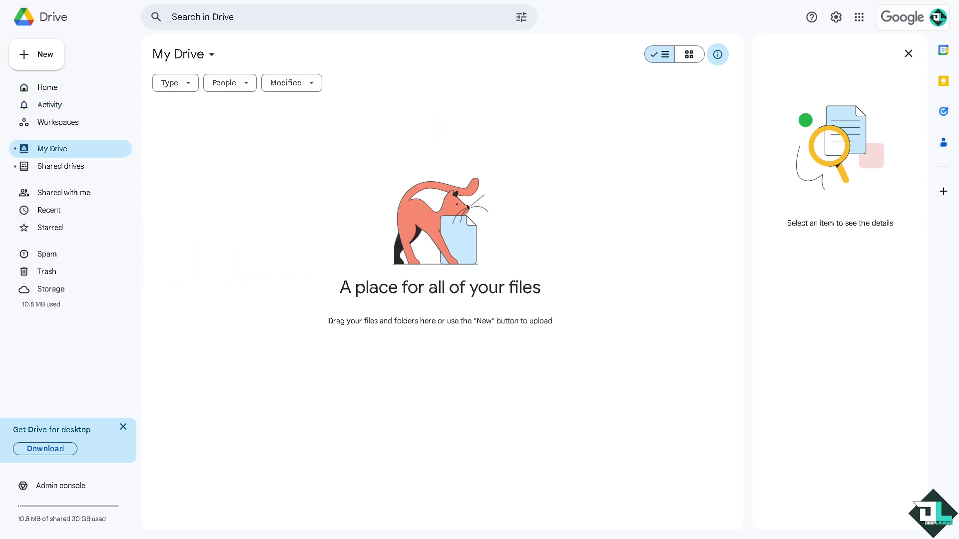
left_click_drag(5, 309, 500, 383)
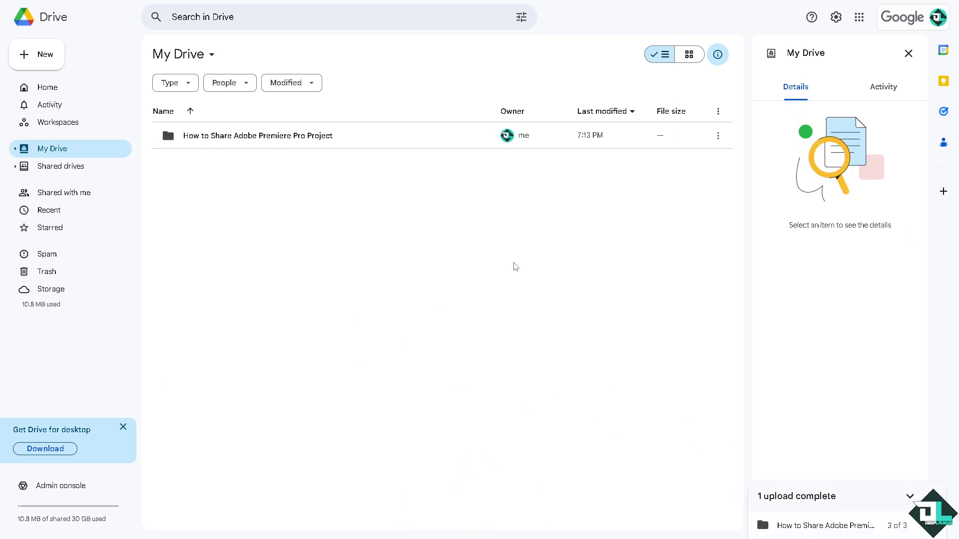
Give the project folder 'Anyone with the link' access with Editor role, then open the folder
left_click(716, 142)
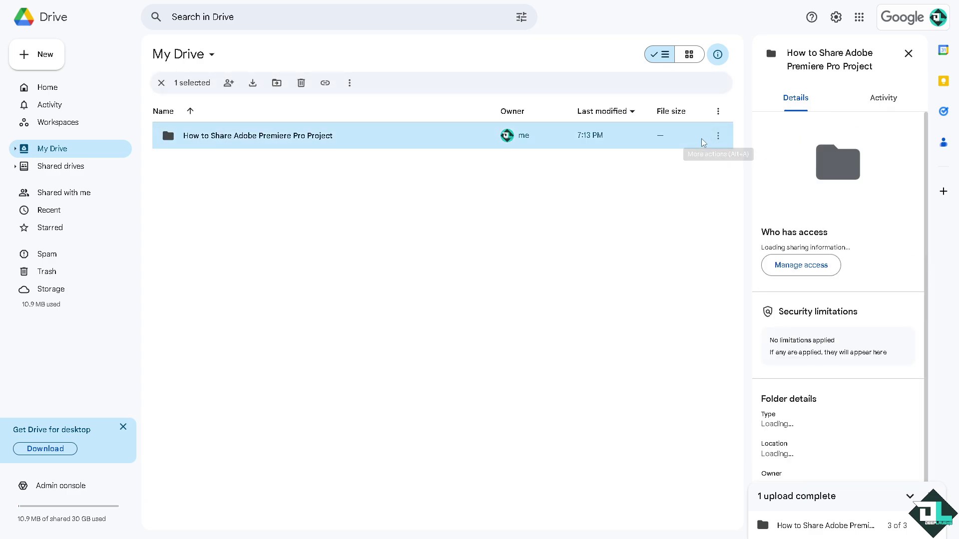
left_click(801, 294)
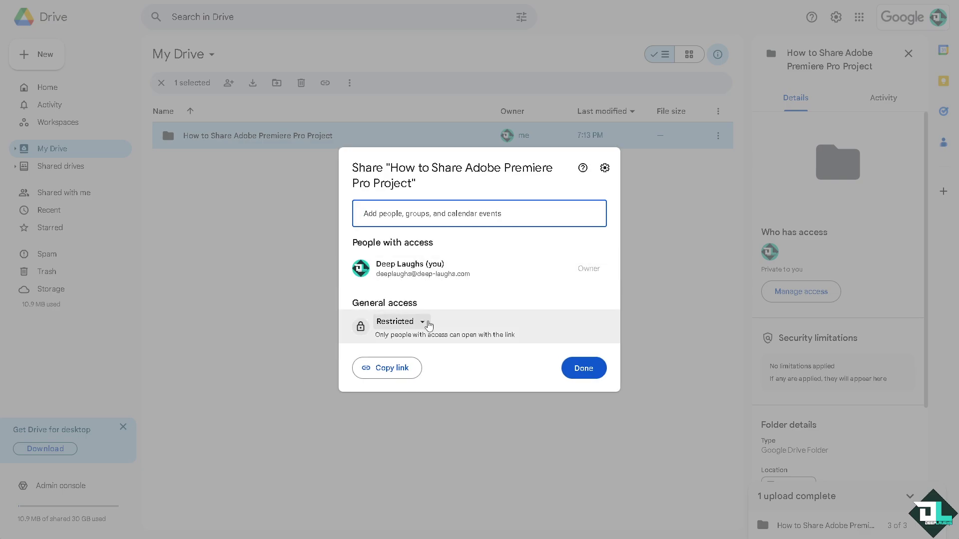
left_click(428, 326)
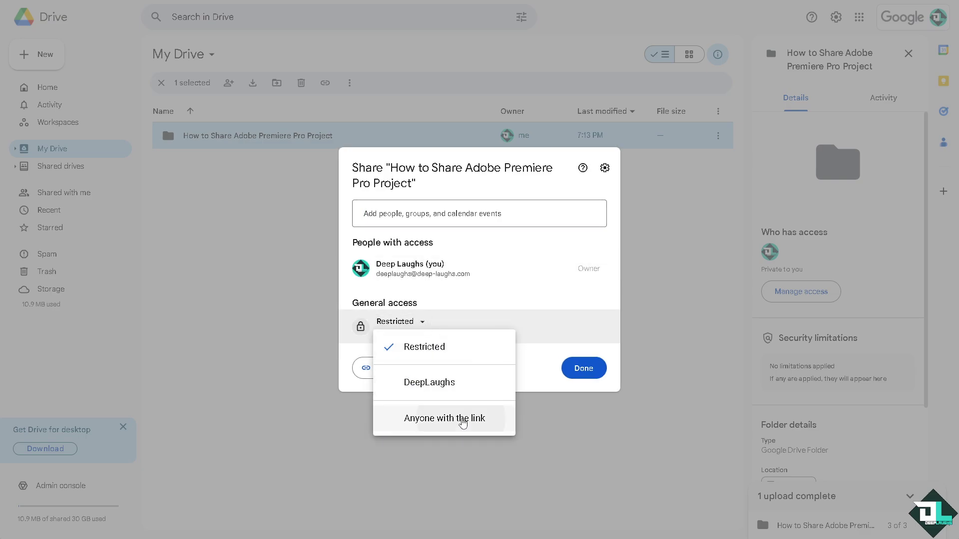
left_click(463, 422)
left_click(592, 332)
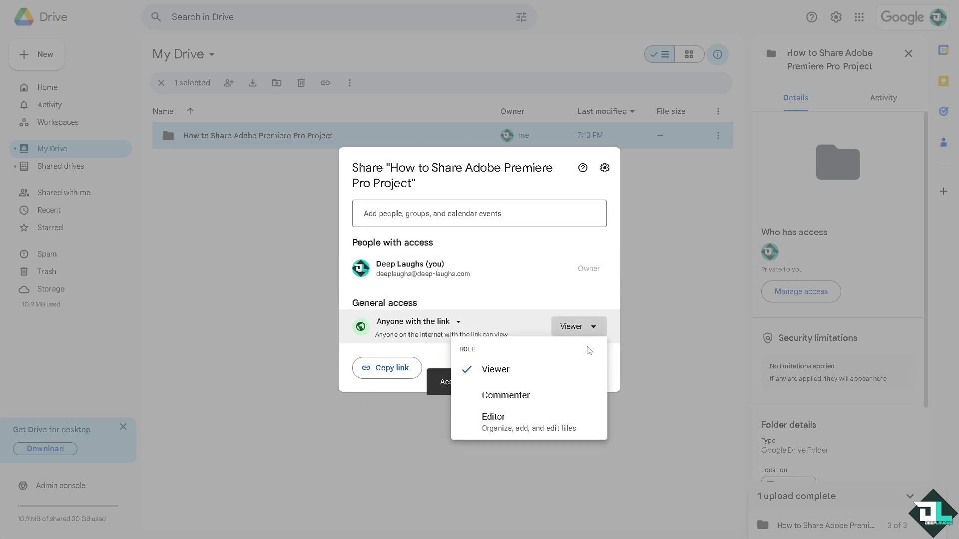
left_click(491, 416)
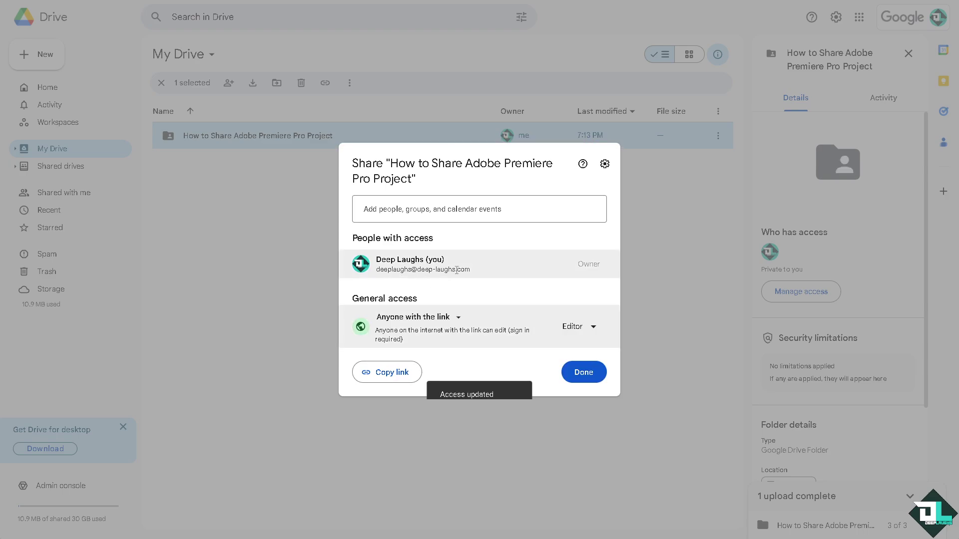
mouse_move(456, 271)
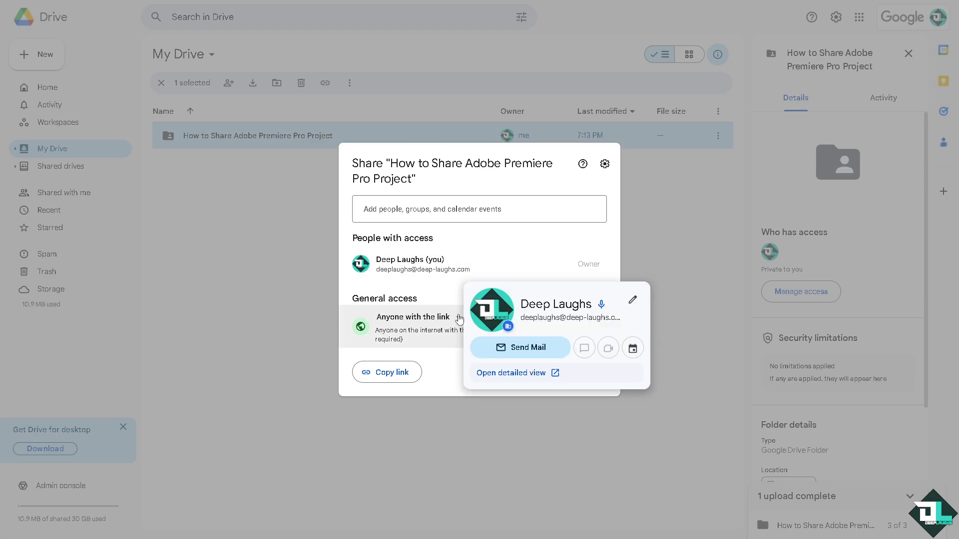
left_click(574, 379)
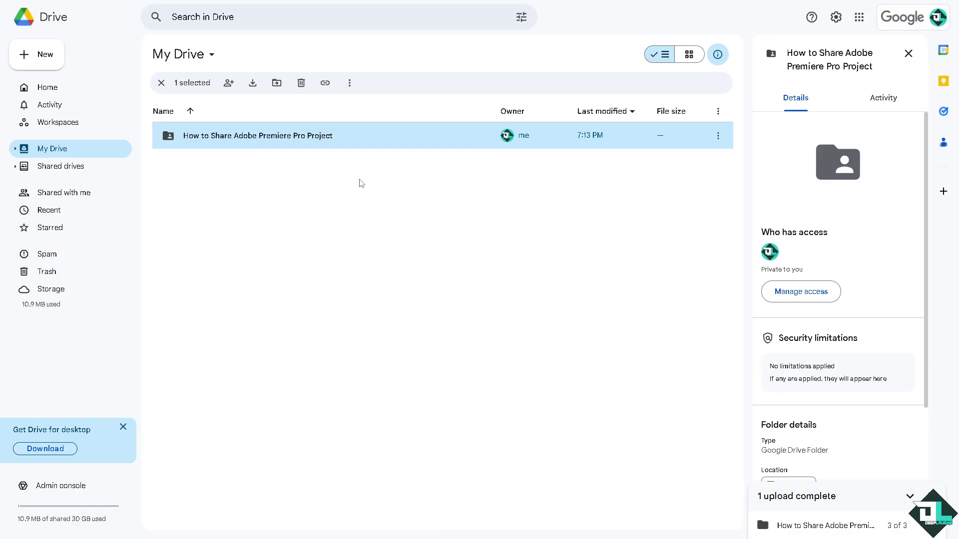
double_click(204, 142)
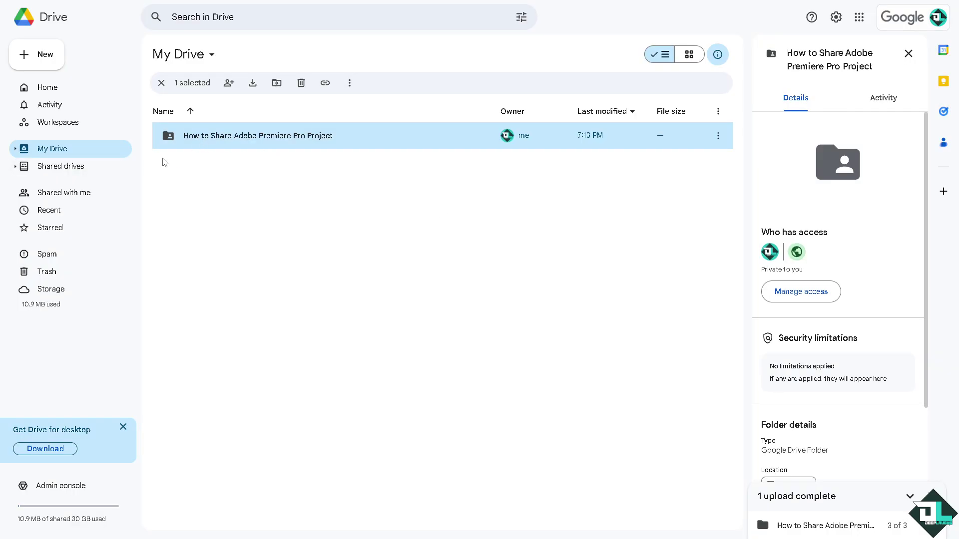